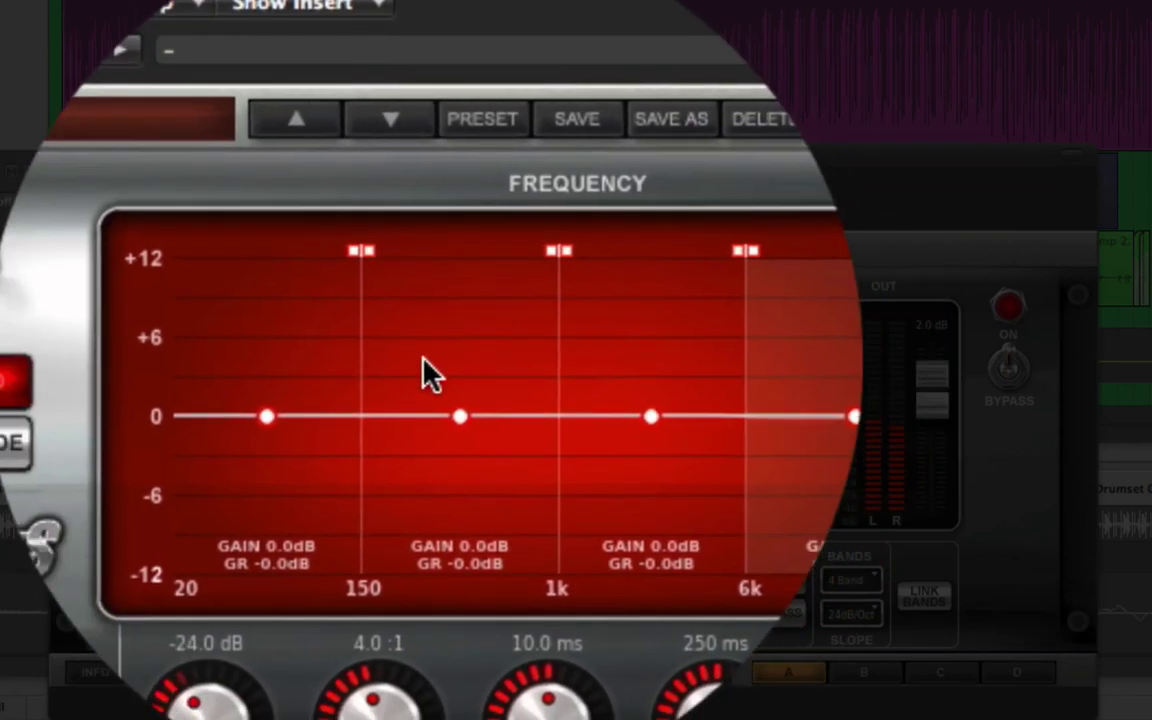
# Use 4 Band mode and, with the second band temporarily soloed, adjust its crossovers to narrow its range, lowering the upper edge below 1k.
pyautogui.click(848, 578)
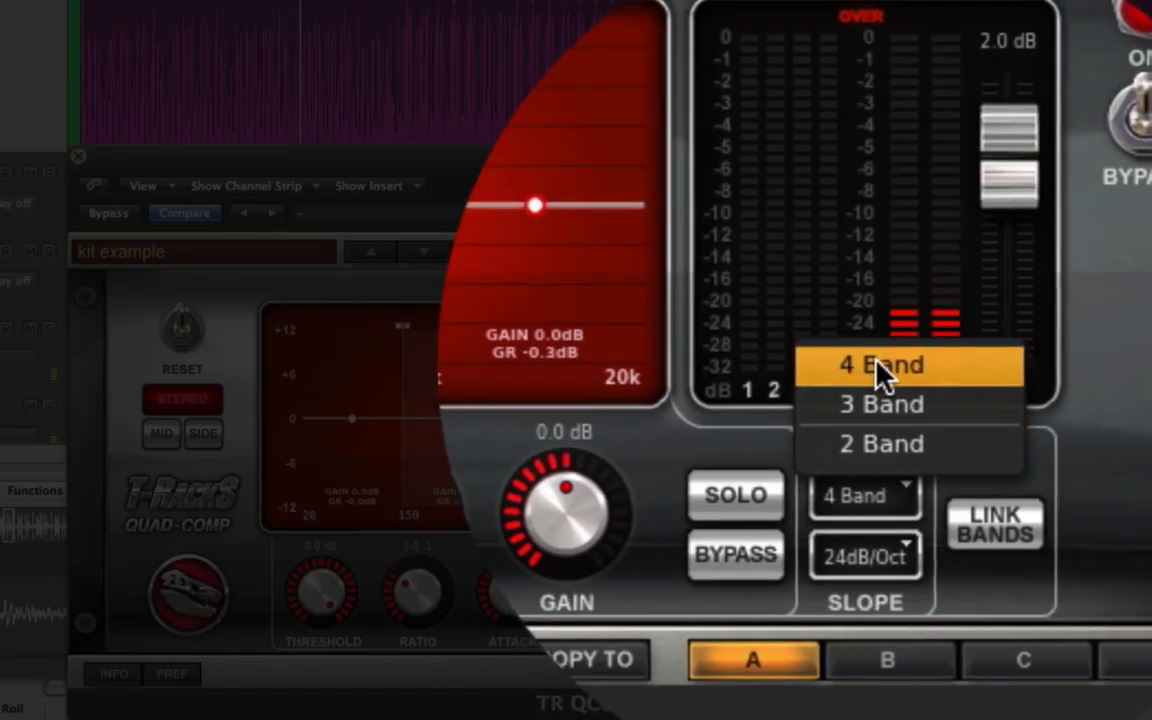
pyautogui.click(880, 368)
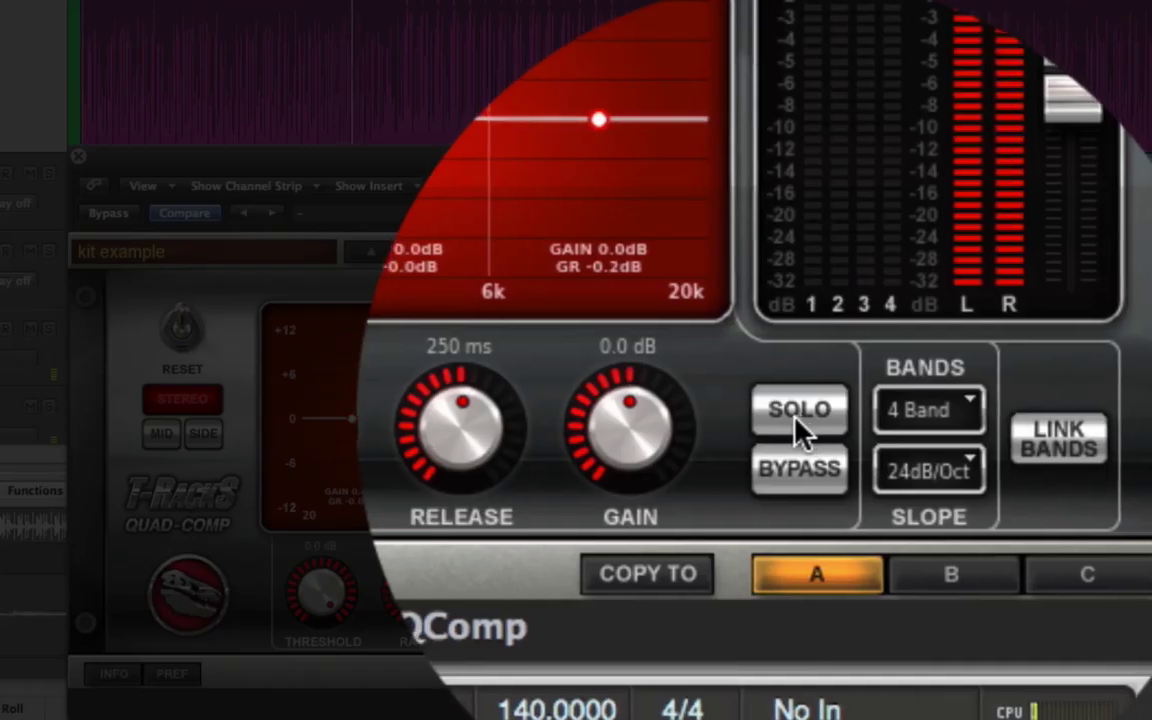
pyautogui.click(798, 425)
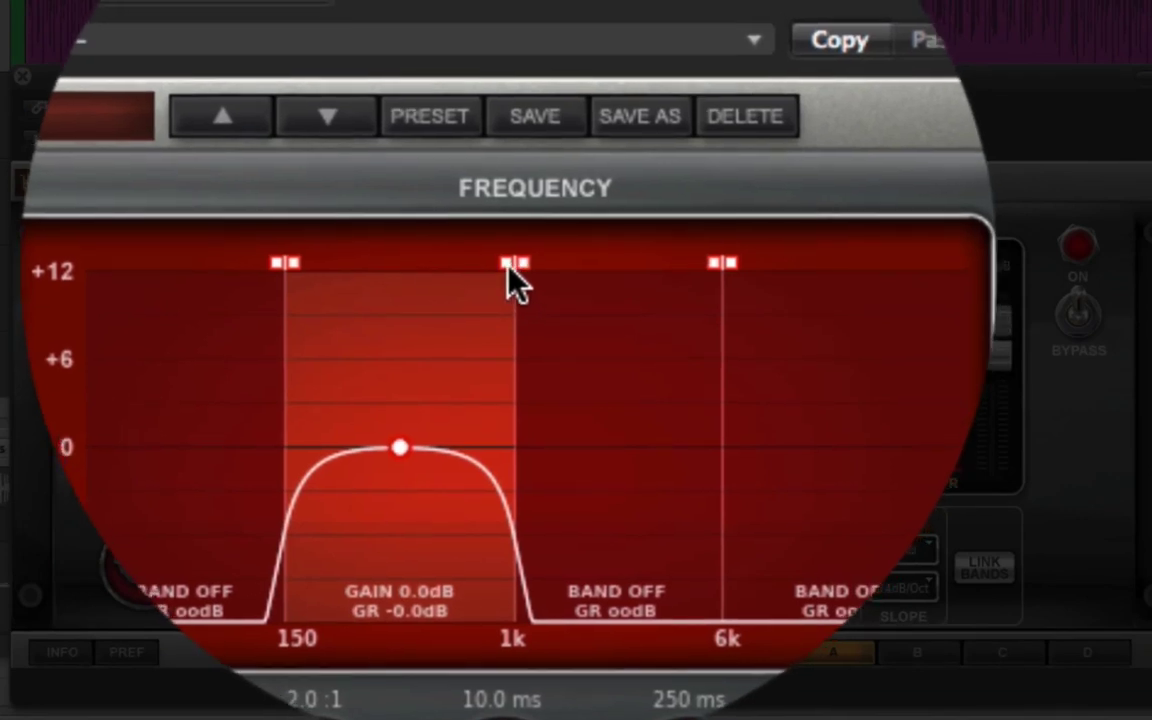
pyautogui.moveTo(508, 268); pyautogui.dragTo(474, 266)
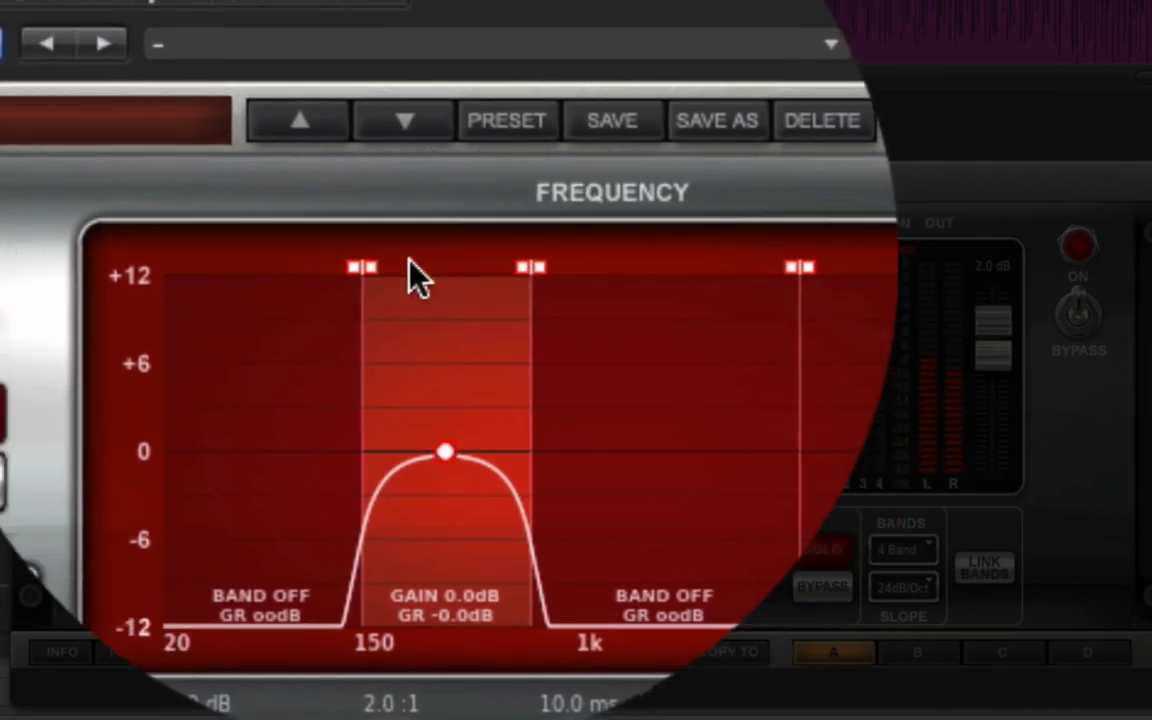
pyautogui.moveTo(375, 263); pyautogui.dragTo(367, 262)
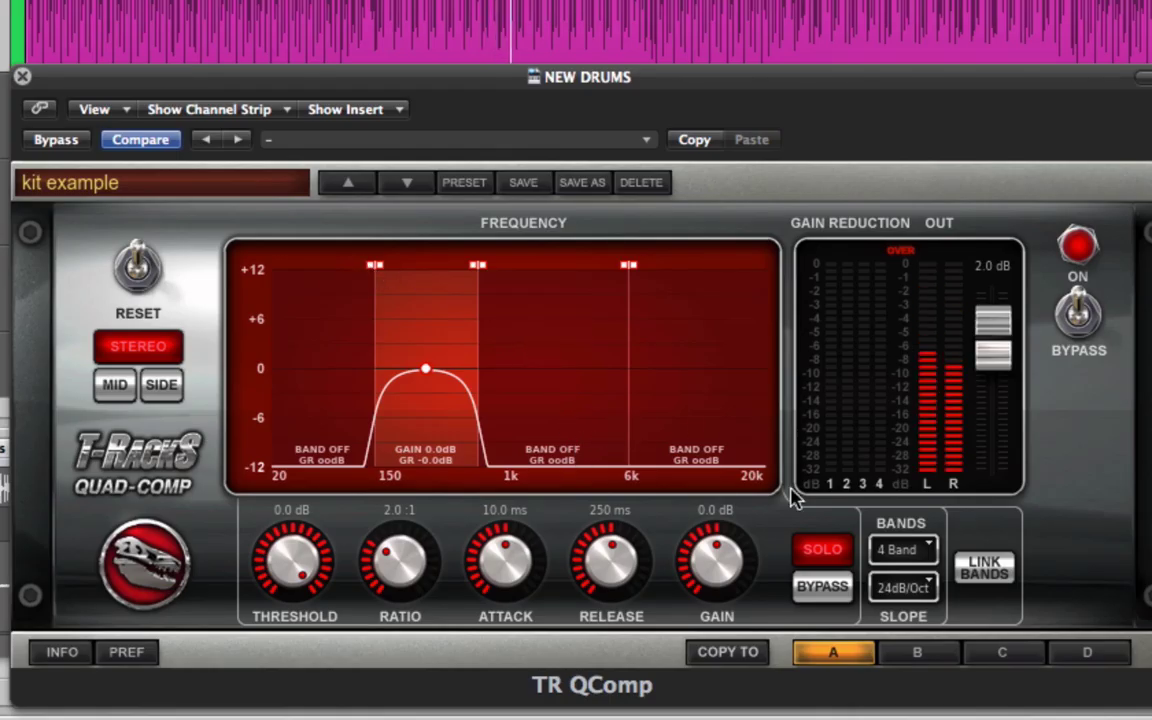
pyautogui.click(819, 547)
# Set the second band's threshold to -28.4 dB and its ratio to 6.5:1, and compare the drums with the compressor bypassed.
pyautogui.moveTo(303, 563); pyautogui.dragTo(312, 672)
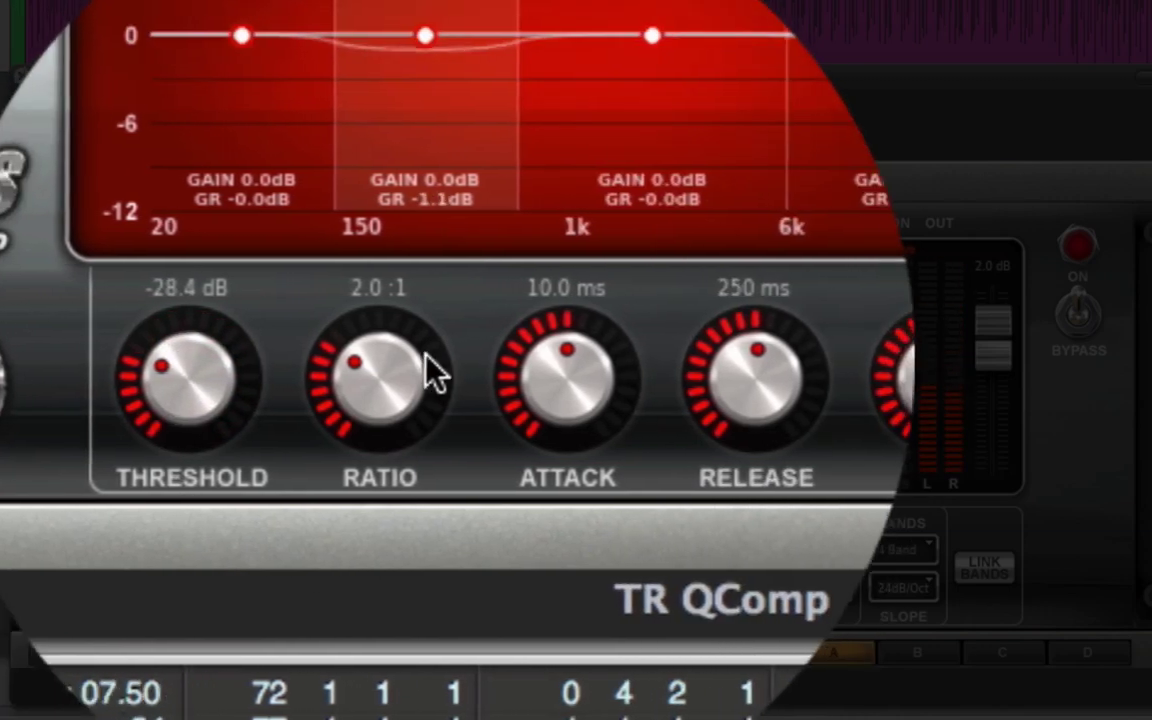
pyautogui.moveTo(404, 360); pyautogui.dragTo(424, 303)
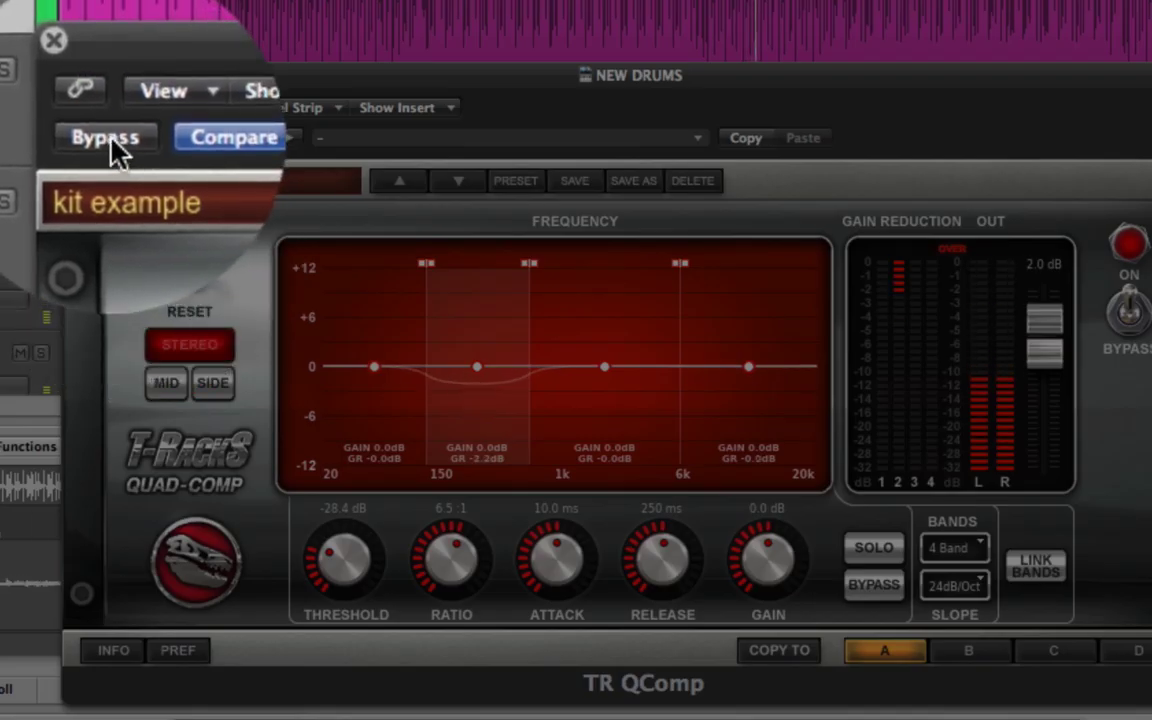
pyautogui.click(105, 138)
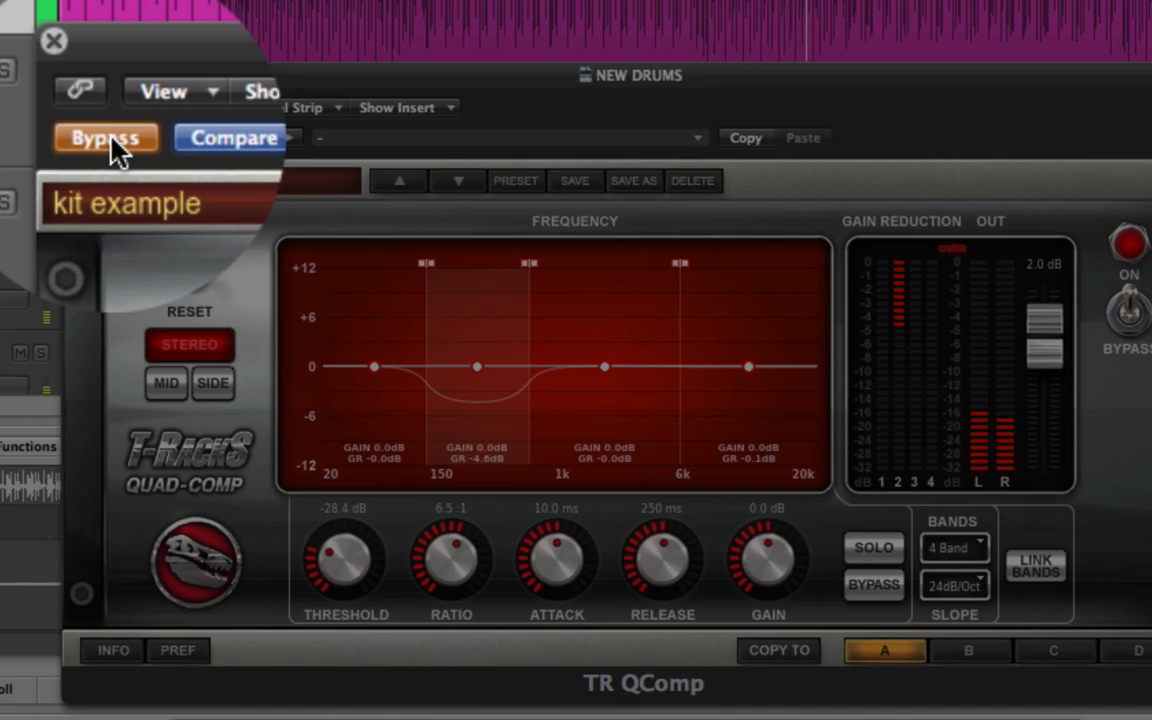
pyautogui.click(112, 140)
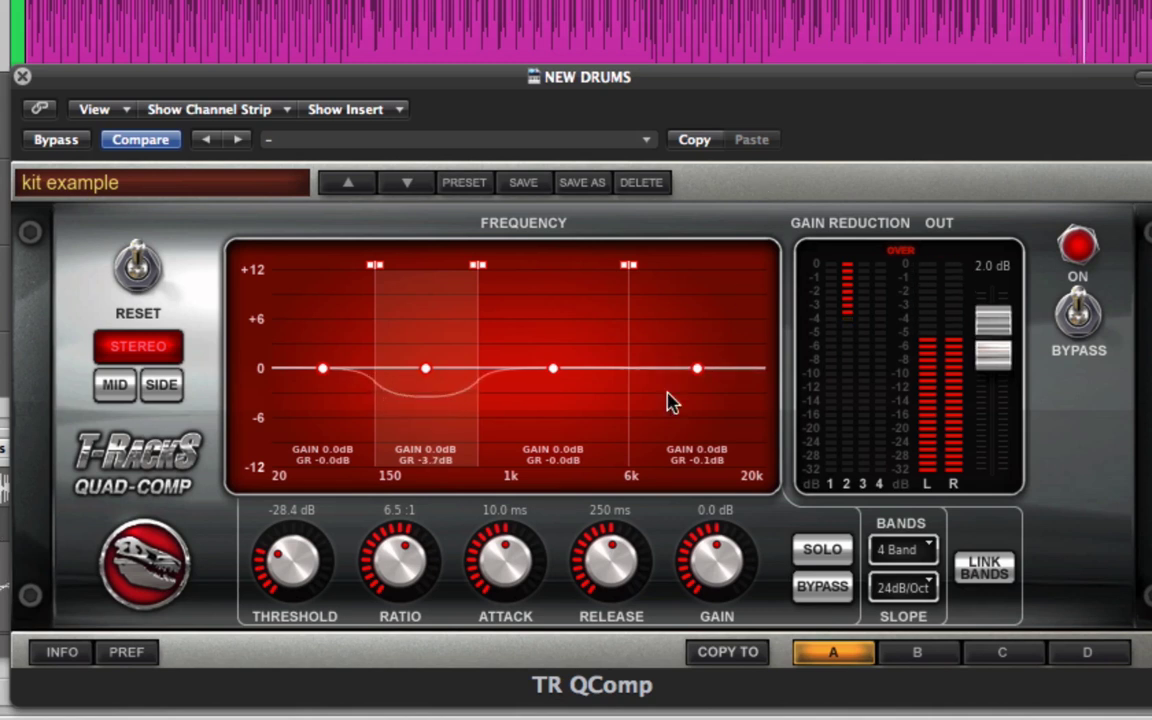
# Raise the gain of the third band, between the upper two crossovers, to 1.6 dB.
pyautogui.moveTo(556, 376); pyautogui.dragTo(567, 360)
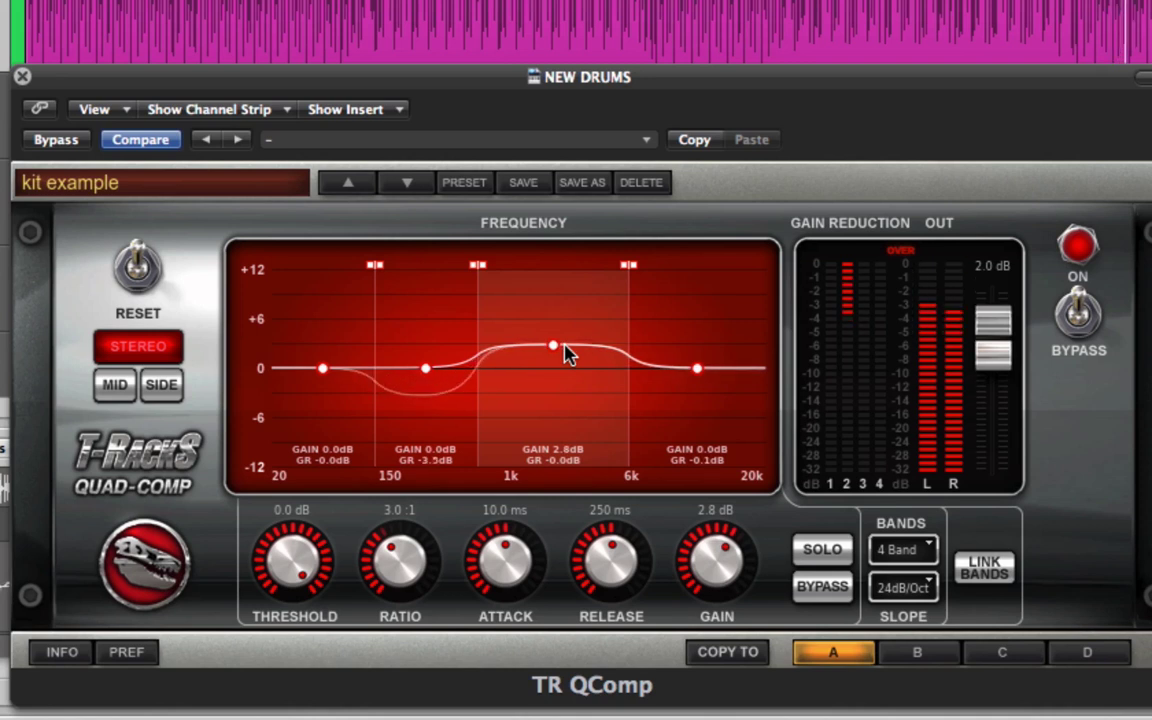
pyautogui.moveTo(564, 346)
pyautogui.mouseDown()
pyautogui.moveTo(550, 391)
pyautogui.moveTo(554, 356)
pyautogui.mouseUp()
pyautogui.moveTo(700, 540); pyautogui.dragTo(705, 565)
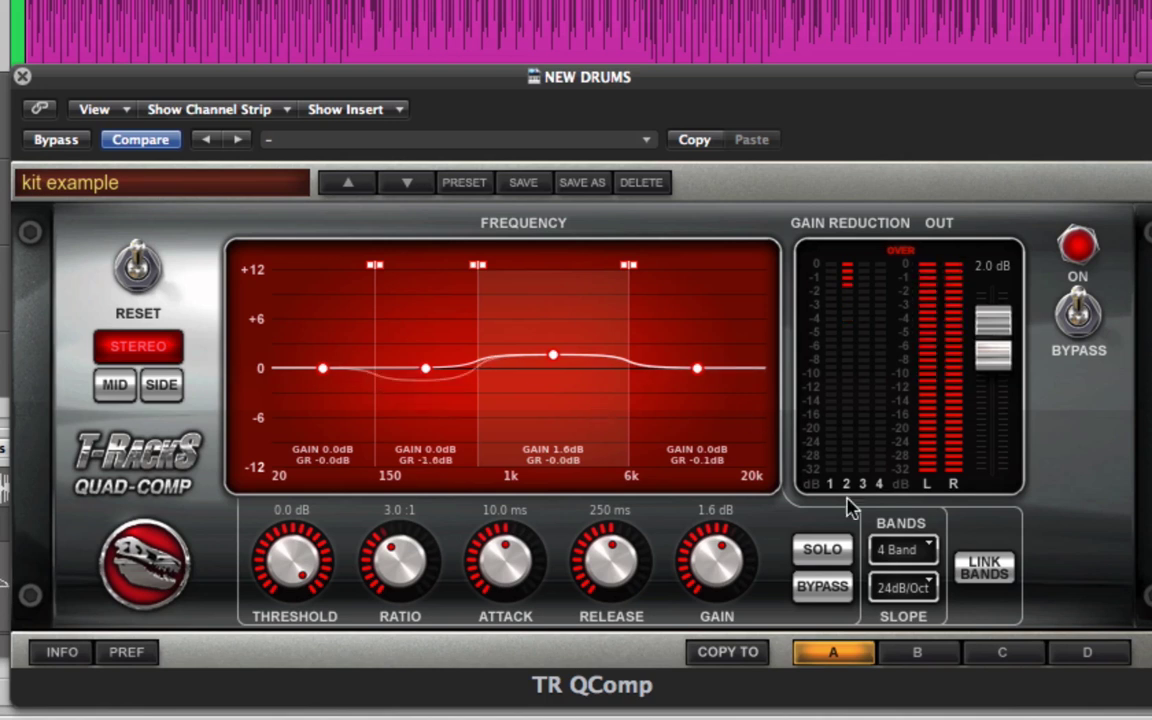
# Try the 6dB/Oct crossover slope and set the compressor's slope to 48dB/Oct.
pyautogui.click(906, 590)
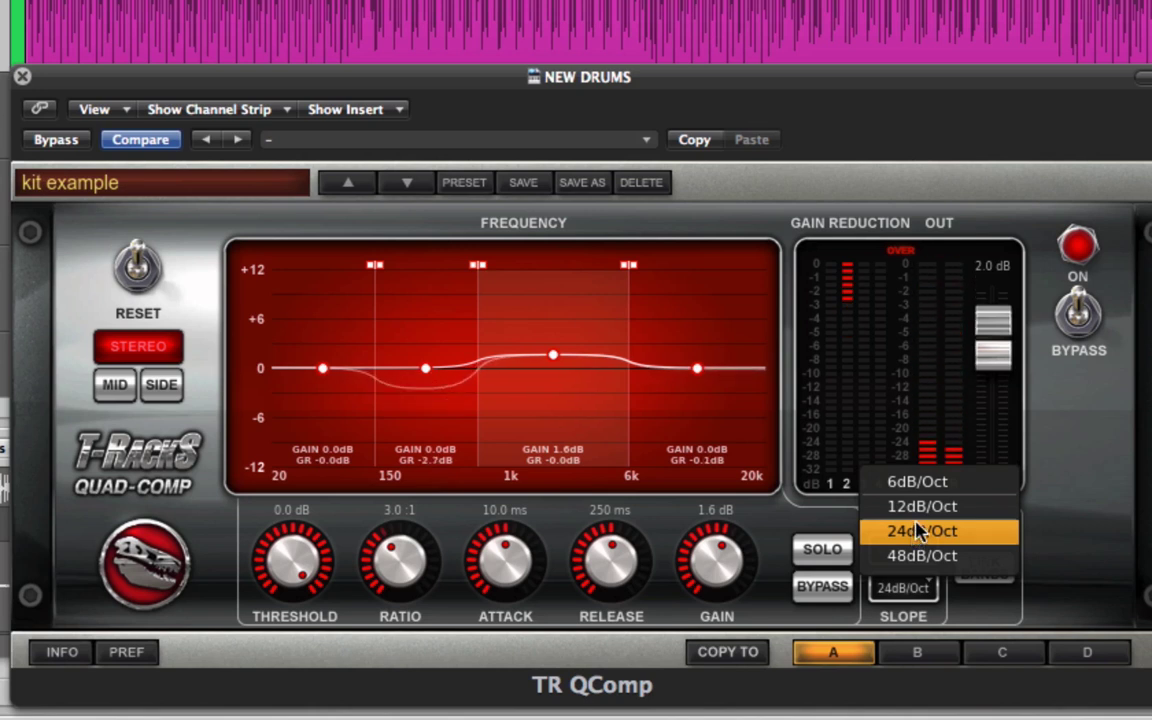
pyautogui.click(915, 481)
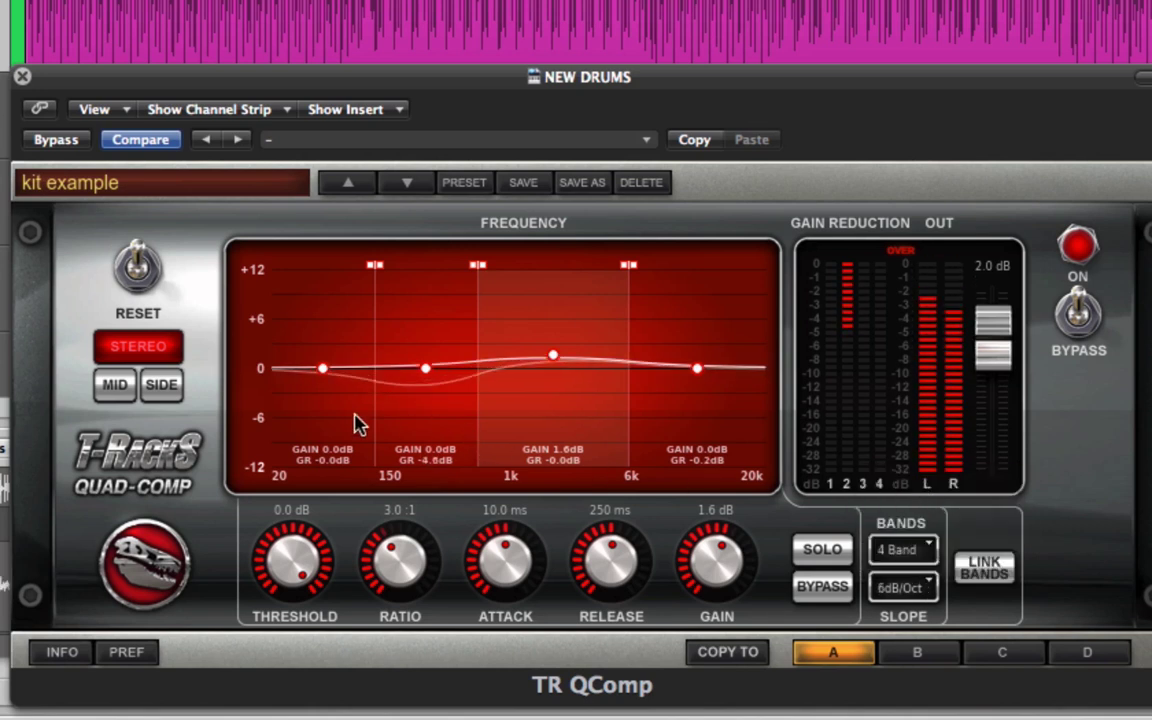
pyautogui.click(900, 588)
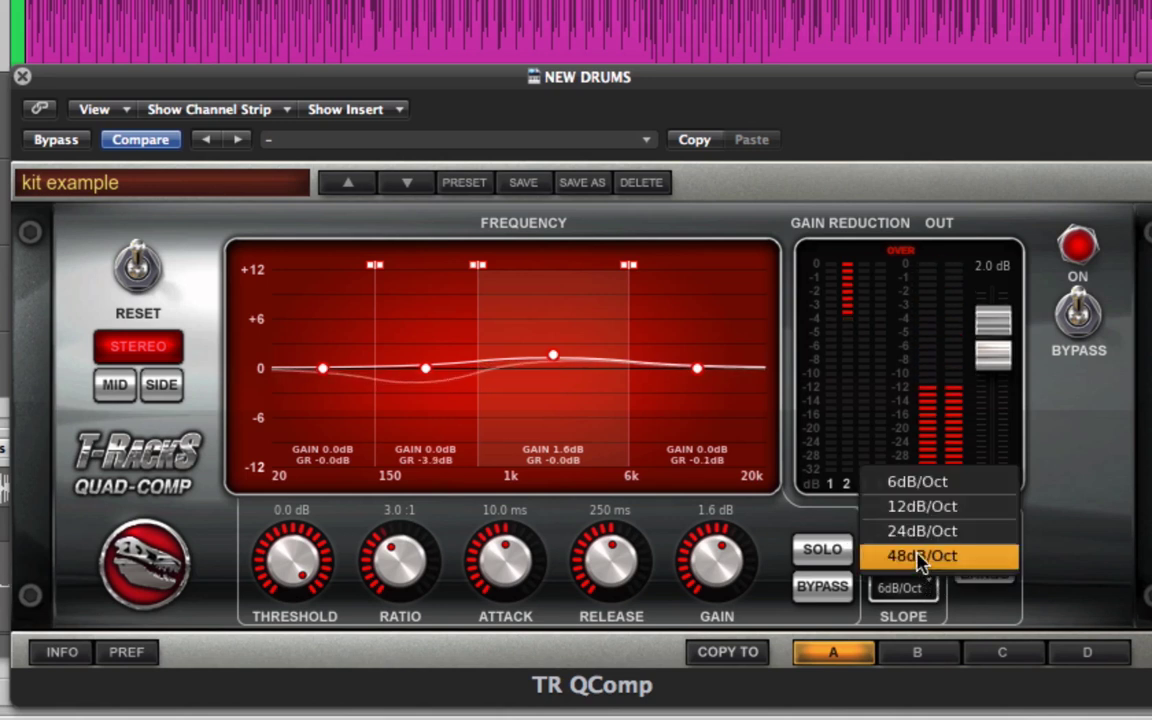
pyautogui.click(919, 557)
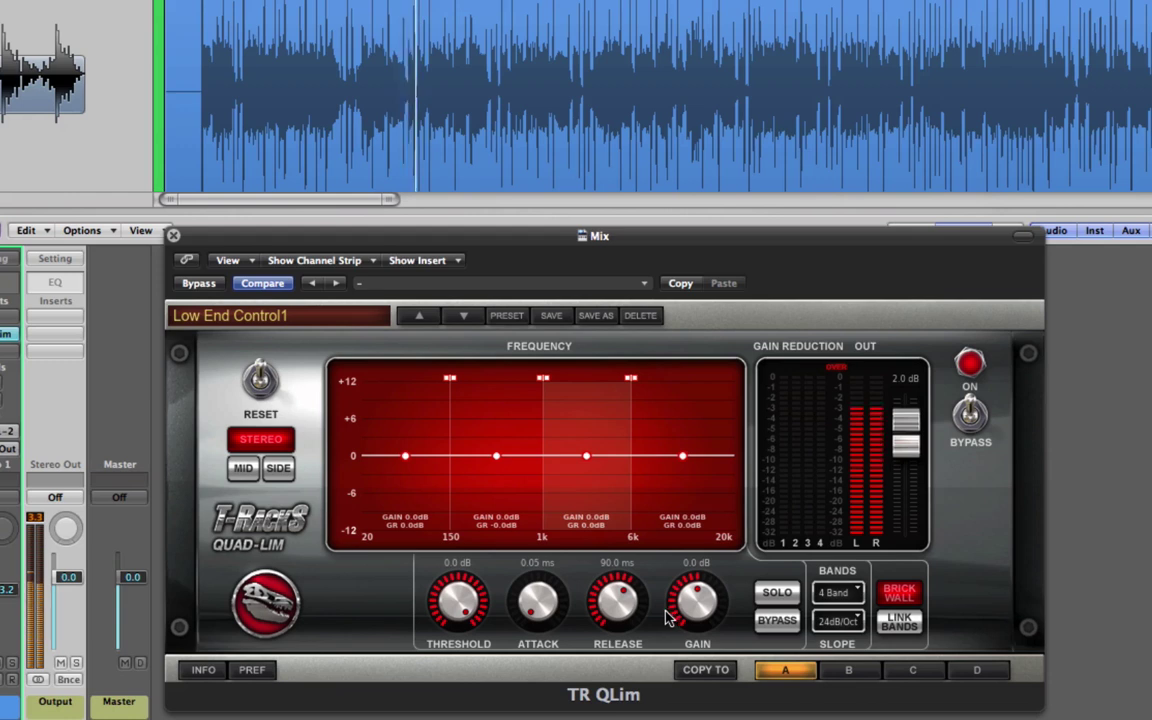
# Toggle the Quad-Lim's brick wall limiting off and on again, and switch the limiter to settings slot B.
pyautogui.click(900, 594)
pyautogui.click(902, 596)
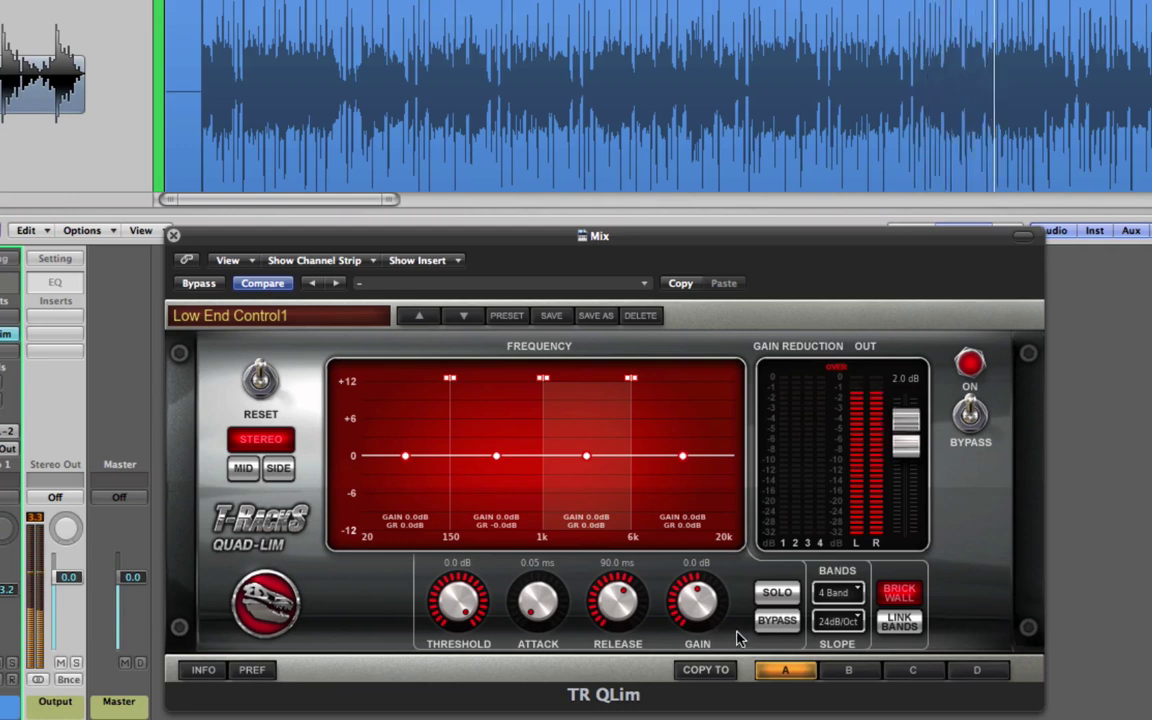
pyautogui.click(848, 670)
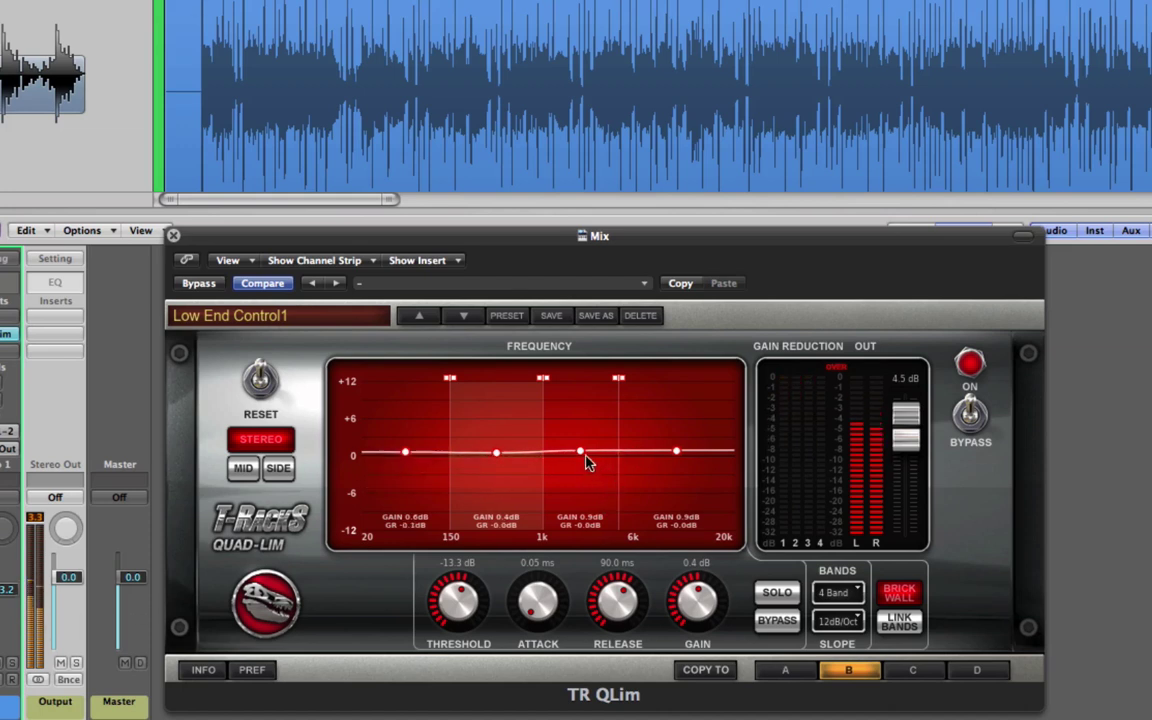
# Inspect the settings of the limiter's third and fourth bands and compare the mix with the limiter bypassed.
pyautogui.click(594, 474)
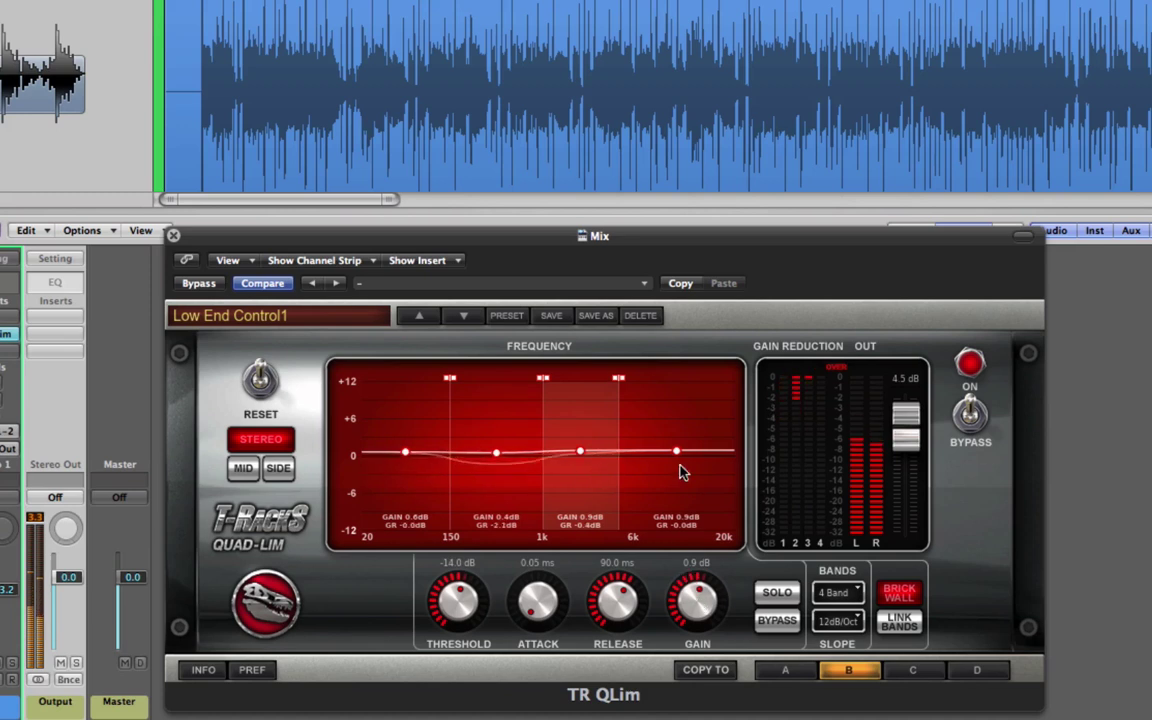
pyautogui.click(680, 472)
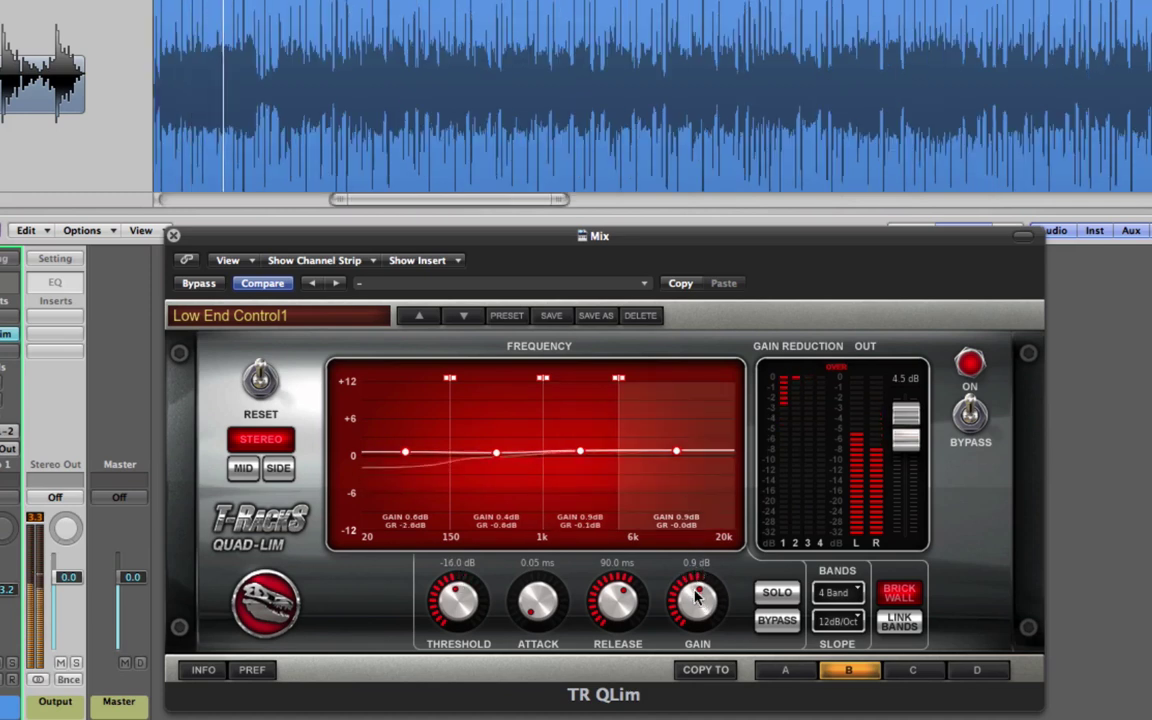
pyautogui.click(199, 284)
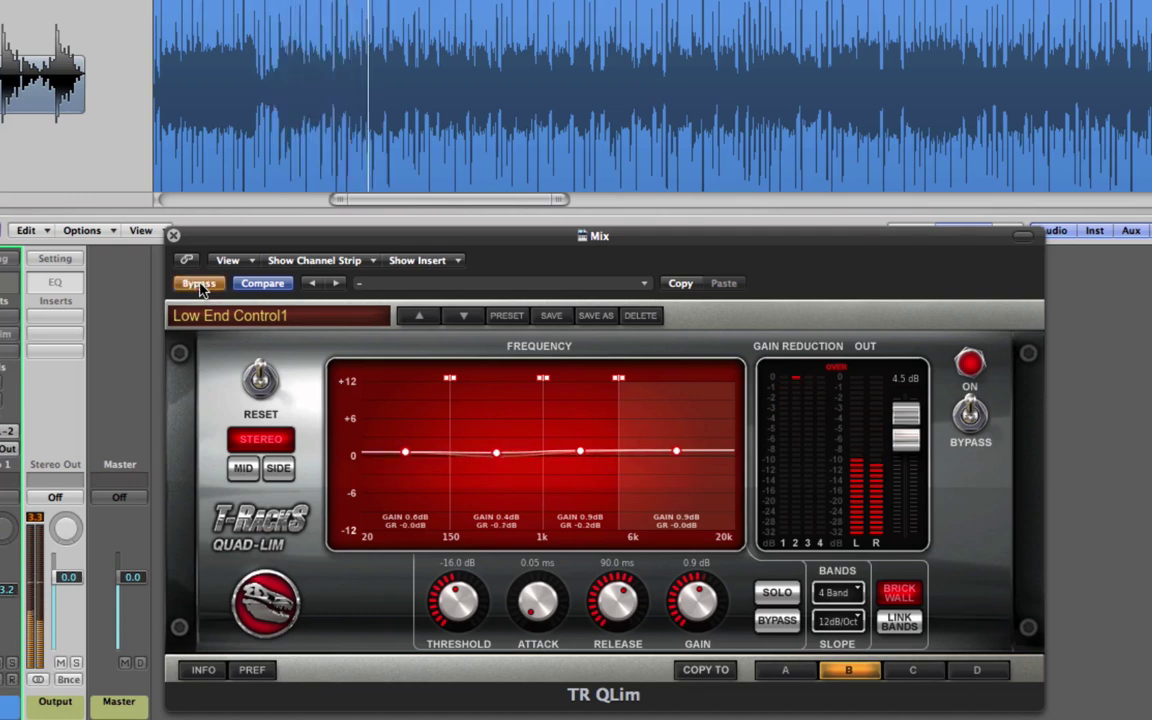
pyautogui.click(199, 284)
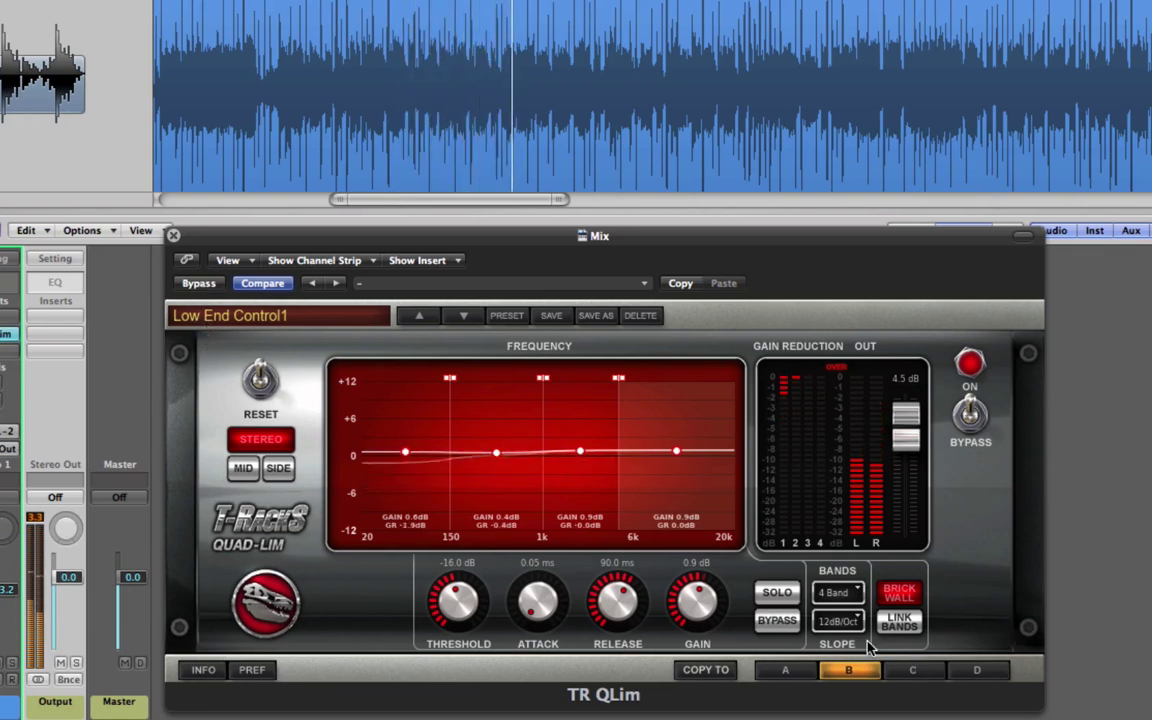
# Try a 48dB/Oct crossover slope on the limiter and restore it to 12dB/Oct.
pyautogui.click(838, 621)
pyautogui.click(852, 597)
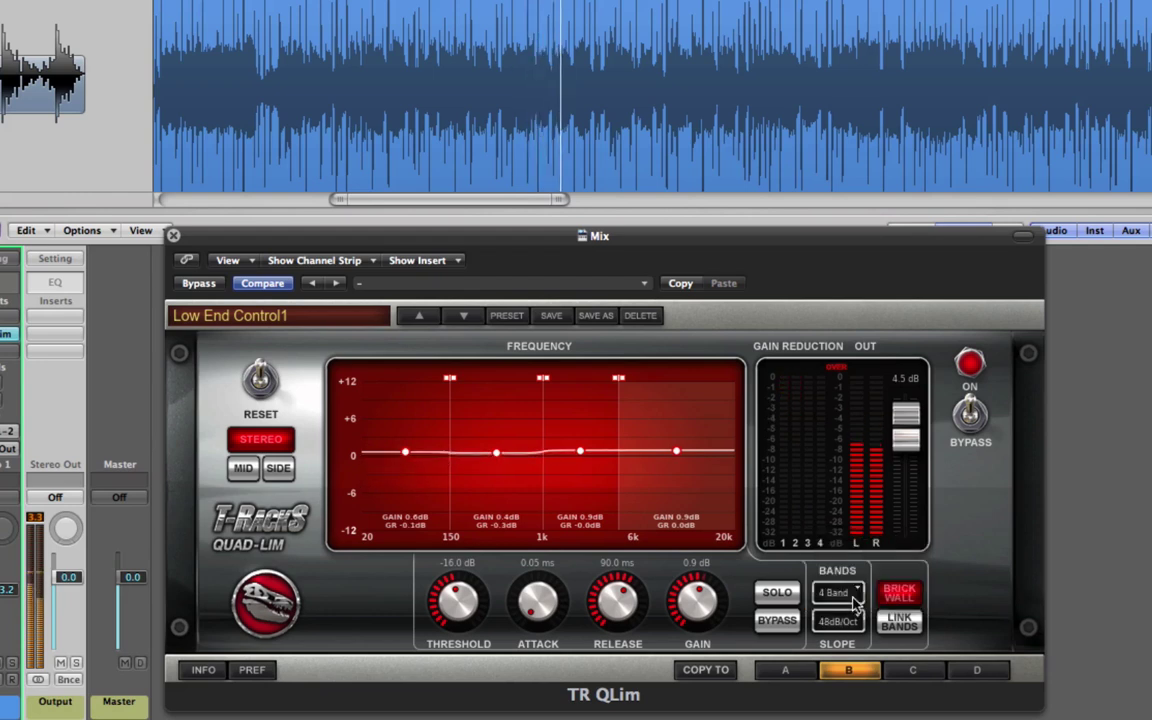
pyautogui.click(838, 622)
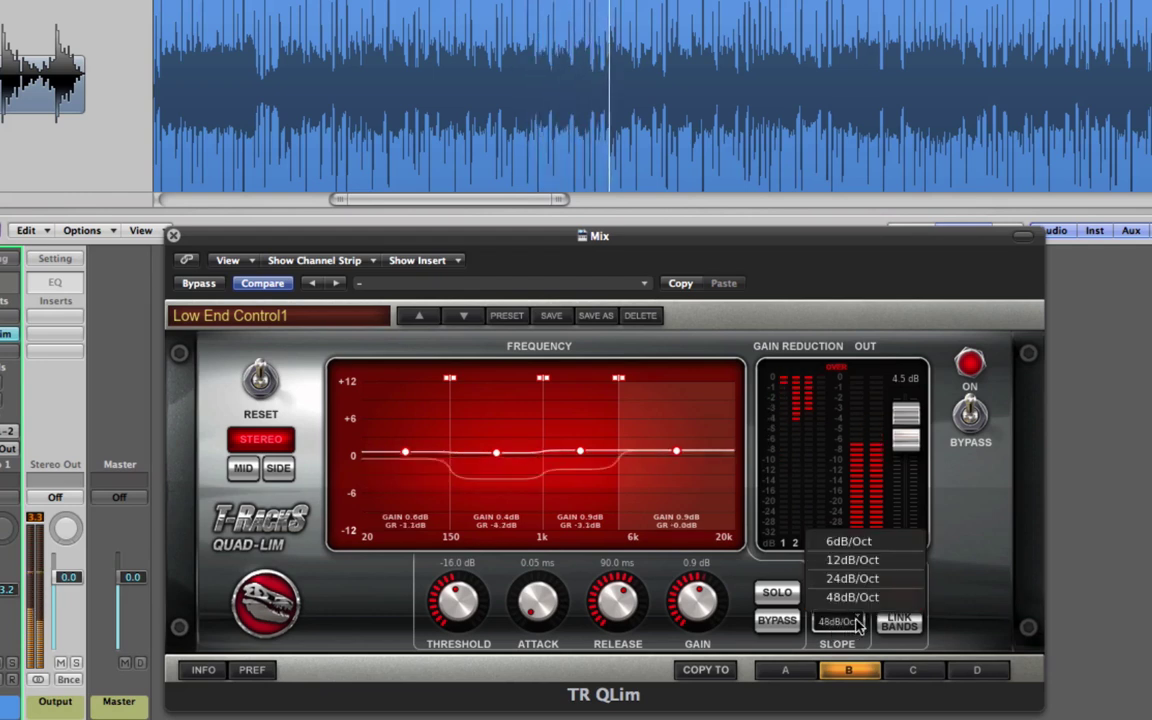
pyautogui.click(860, 559)
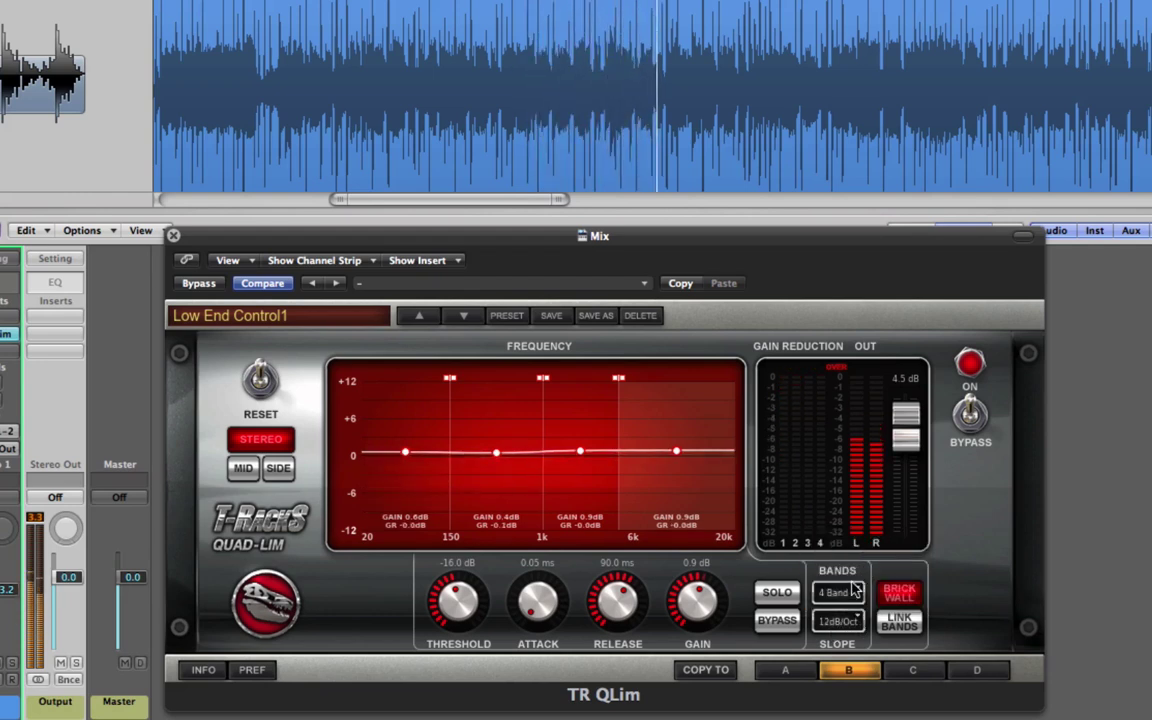
# Examine the limiter's mid and side channel settings and return to stereo mode.
pyautogui.click(243, 470)
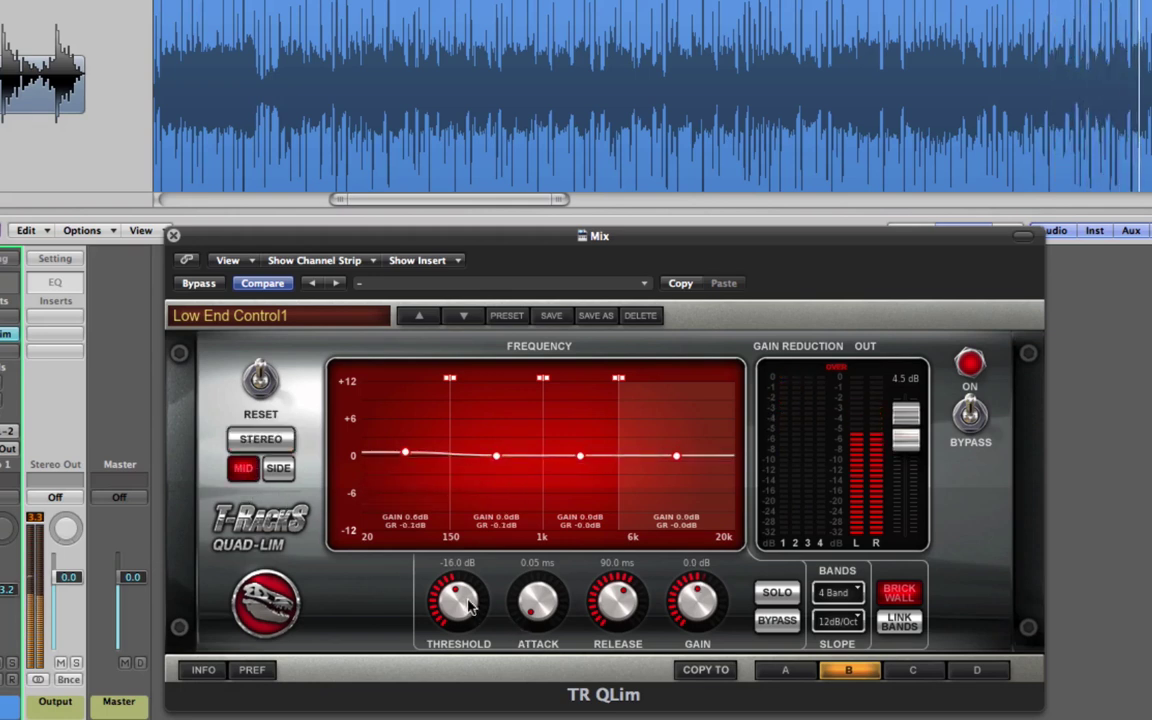
pyautogui.click(283, 470)
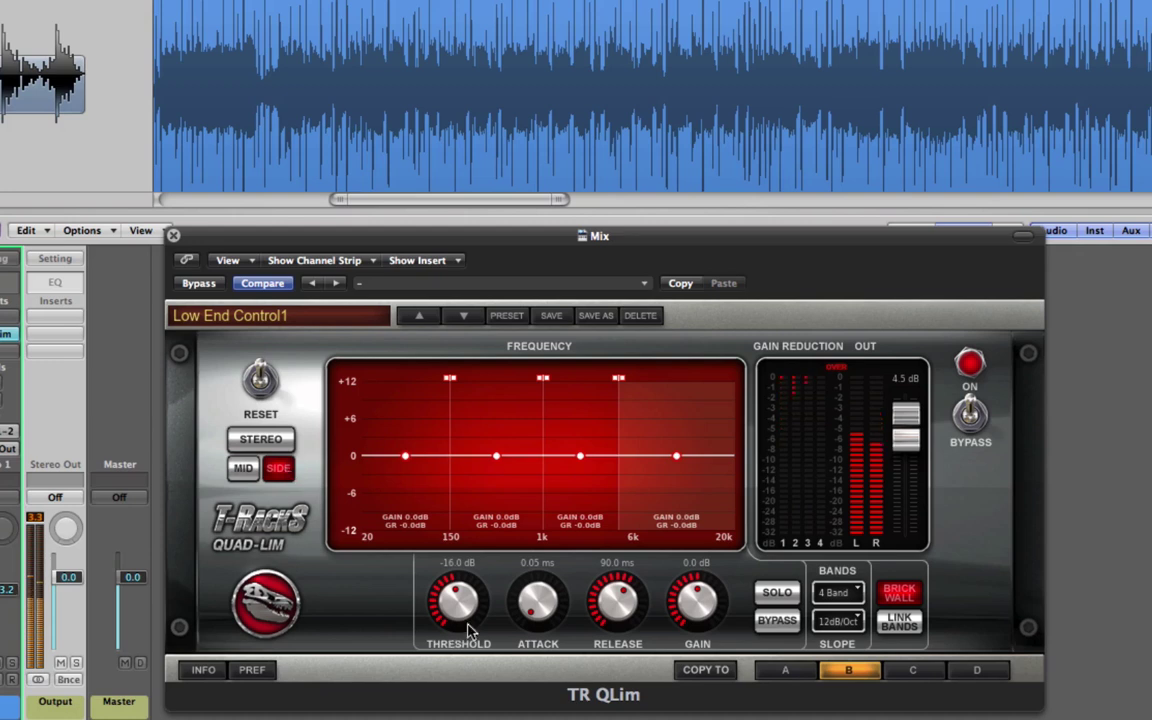
pyautogui.click(250, 441)
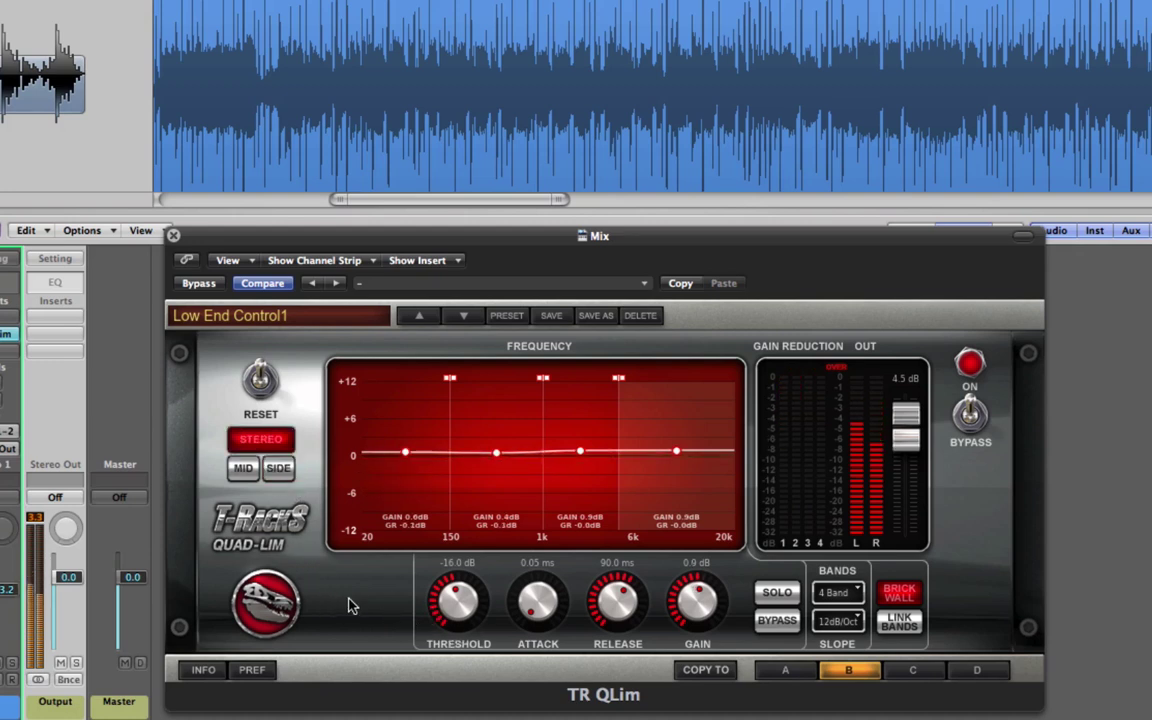